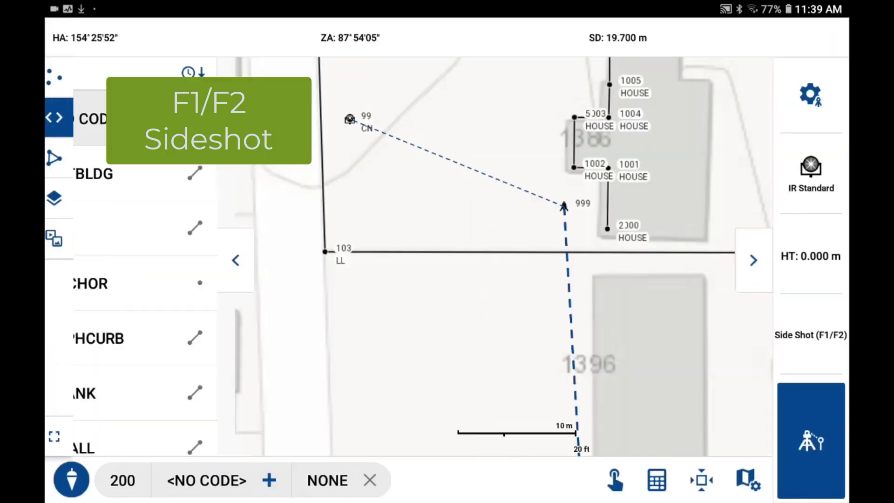
Step: Record a CN-coded sideshot on both faces, measuring again after flipping the telescope
click(178, 331)
click(812, 440)
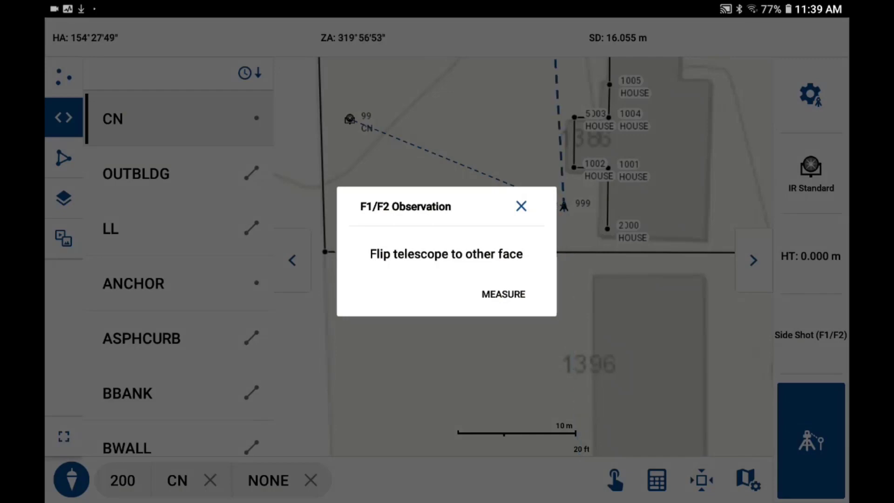
click(504, 294)
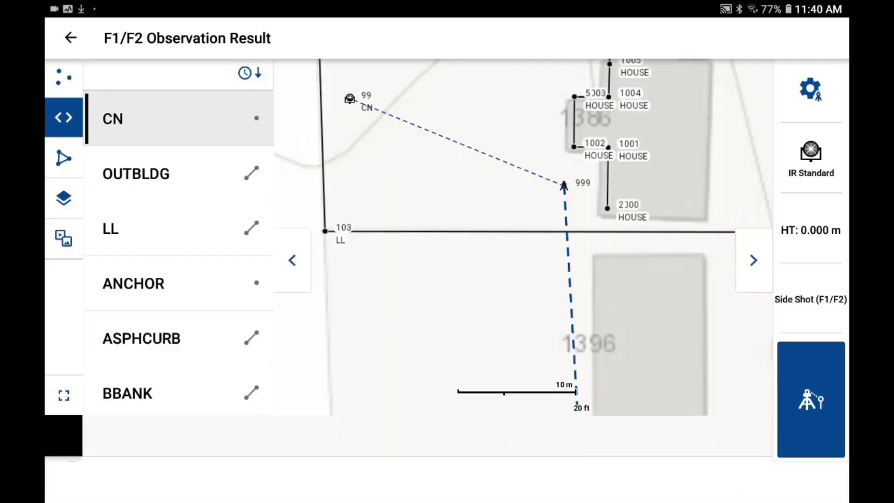
scroll(447, 279, down, 3)
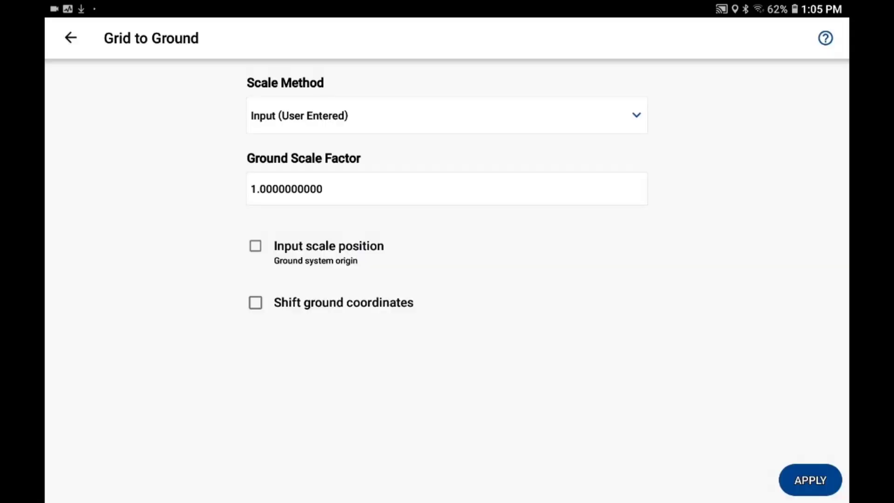
Step: Apply a user-entered ground scale factor of 1 in Grid to Ground settings
click(447, 228)
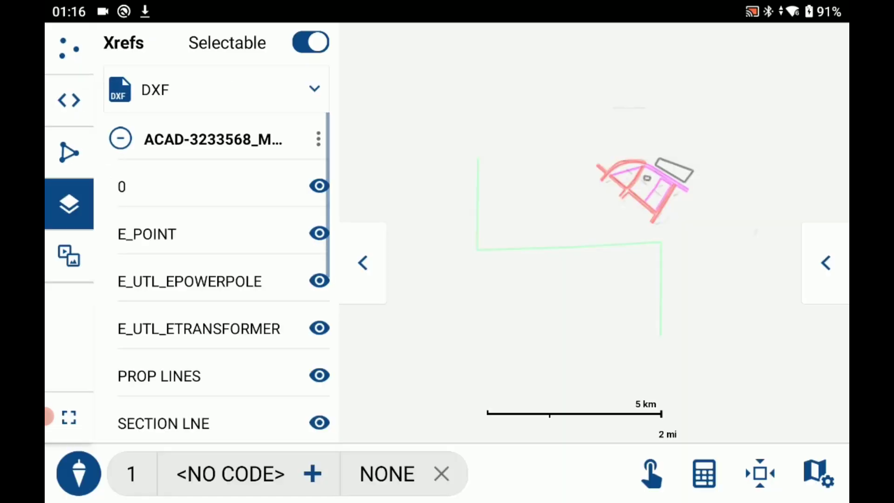
scroll(224, 280, down, 2)
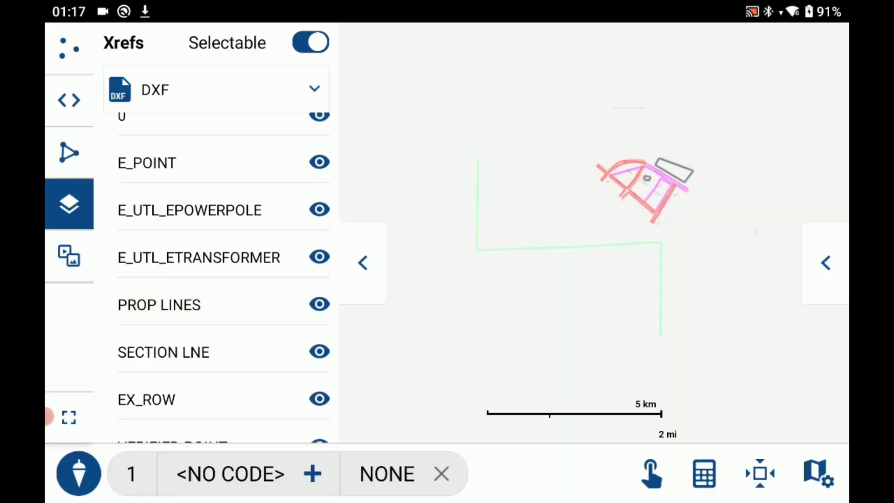
Step: Turn off visibility for the DXF's PROP LINES and SECTION LNE layers
click(319, 351)
click(319, 304)
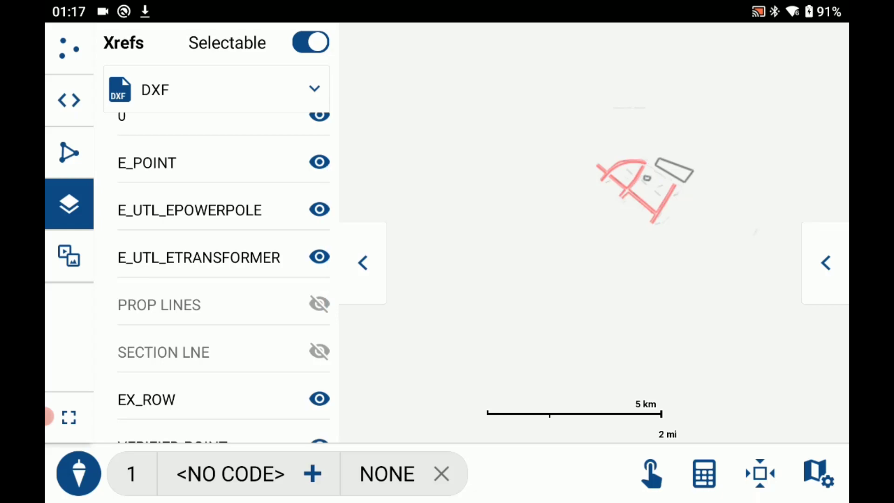
scroll(224, 280, up, 2)
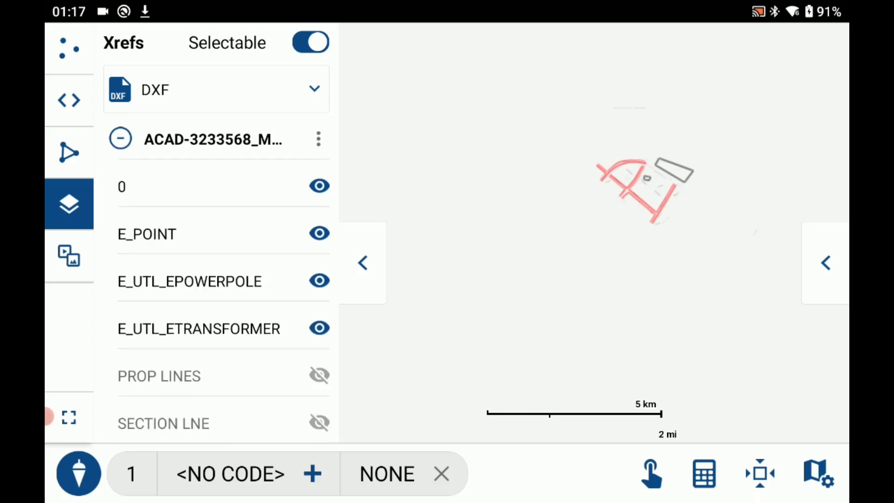